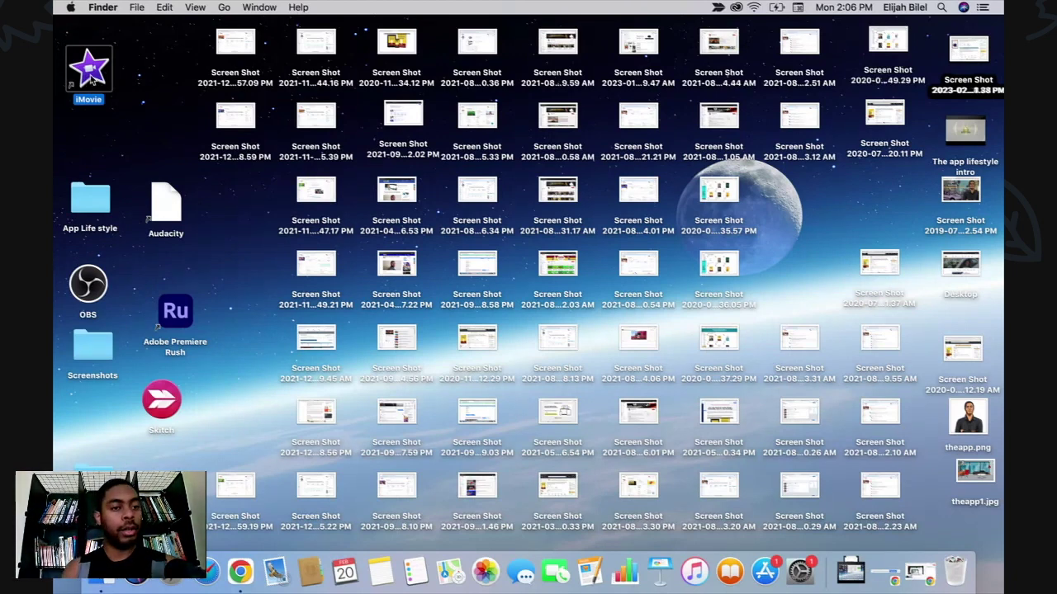
Launch iMovie and open the Airbnb Host 2023 project from the Projects browser.
{"action": "double_click", "coordinate": [91, 72]}
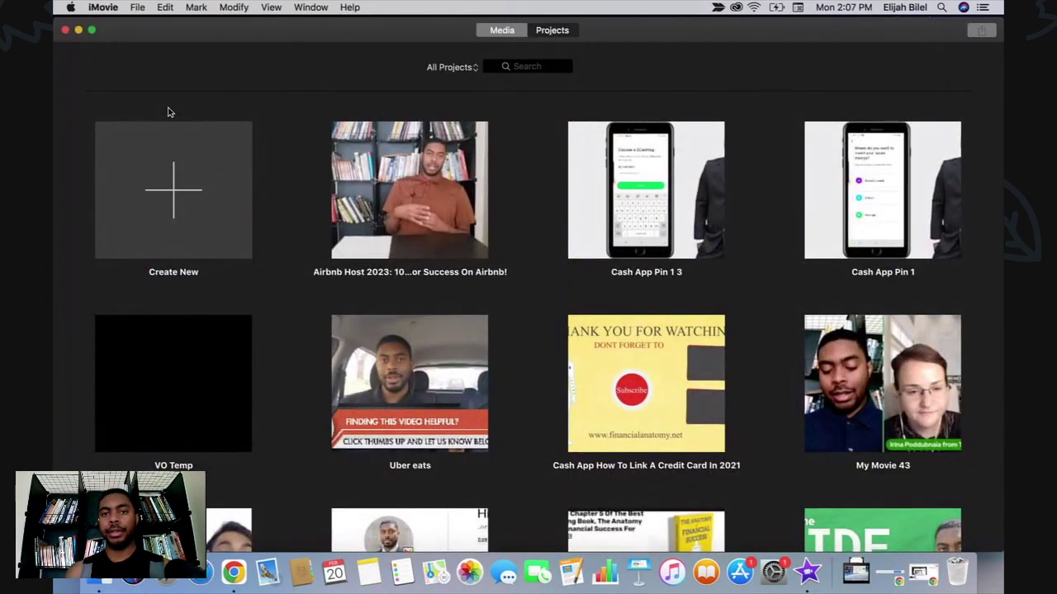
{"action": "left_click", "coordinate": [393, 181]}
{"action": "double_click", "coordinate": [432, 173]}
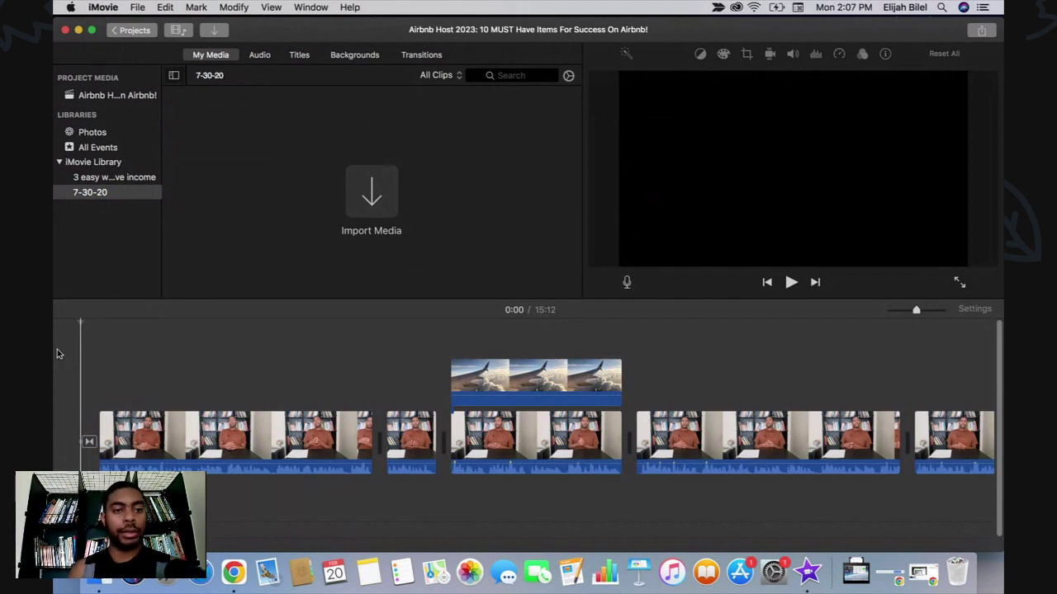
Search the iTunes music library in the Audio browser for 'anyone'.
{"action": "left_click", "coordinate": [258, 56]}
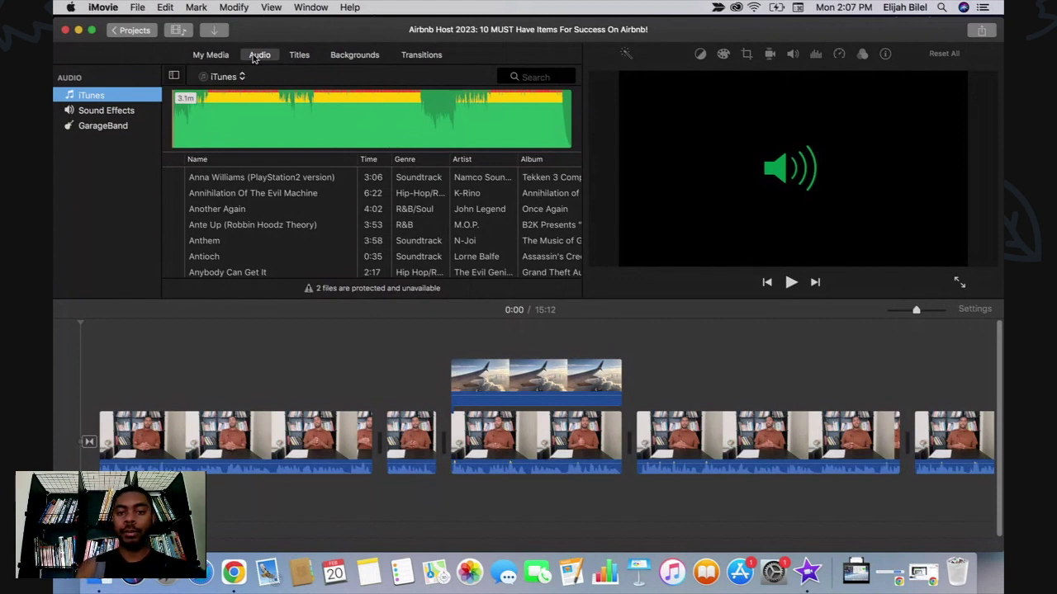
{"action": "left_click", "coordinate": [531, 74]}
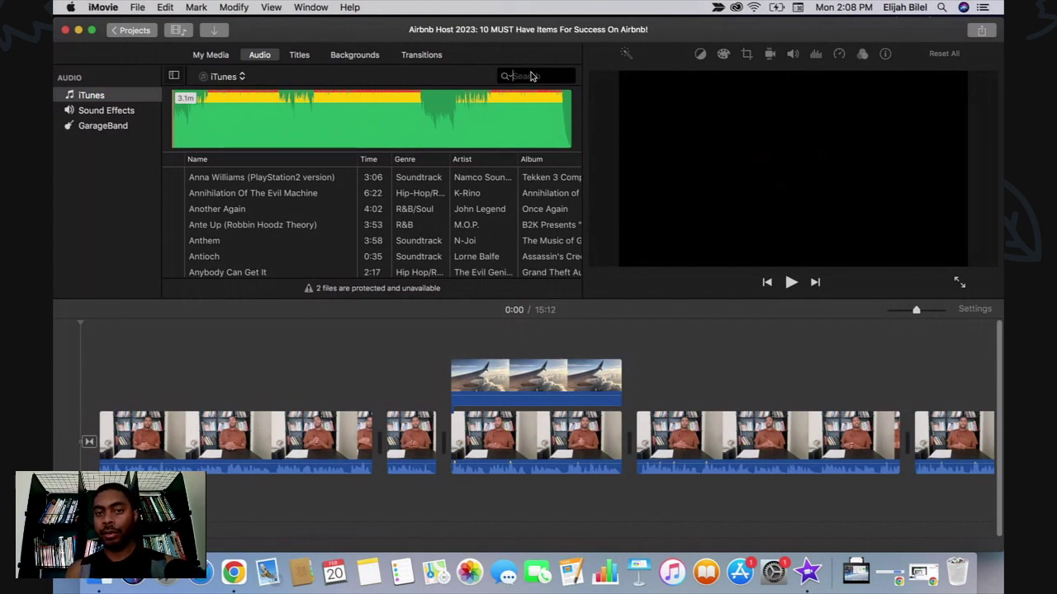
{"action": "type", "text": "anyone"}
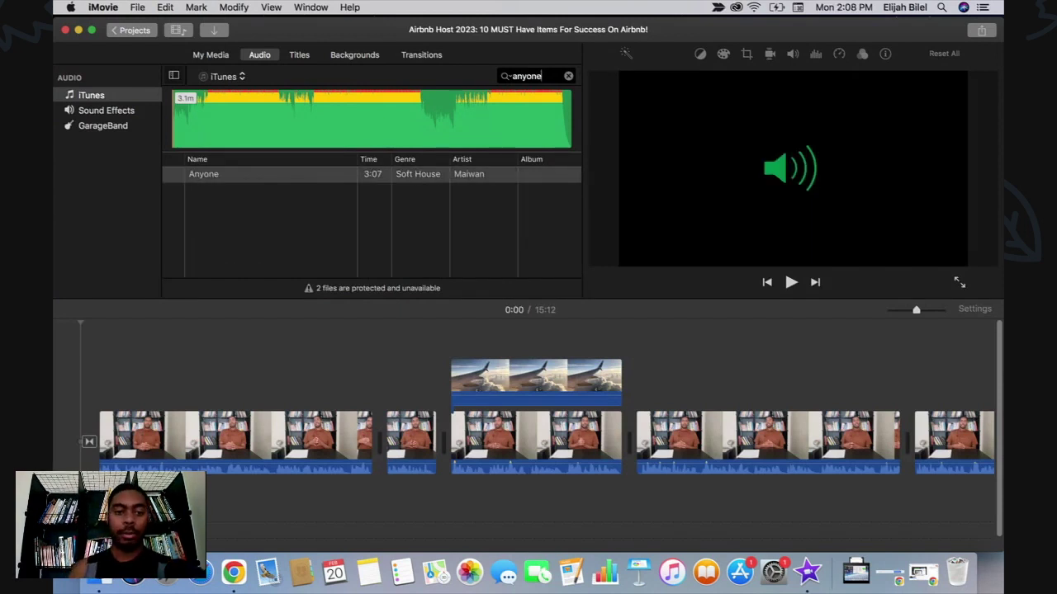
Preview the 3:07 track Anyone, then stop it and clear the selection.
{"action": "left_click", "coordinate": [238, 179]}
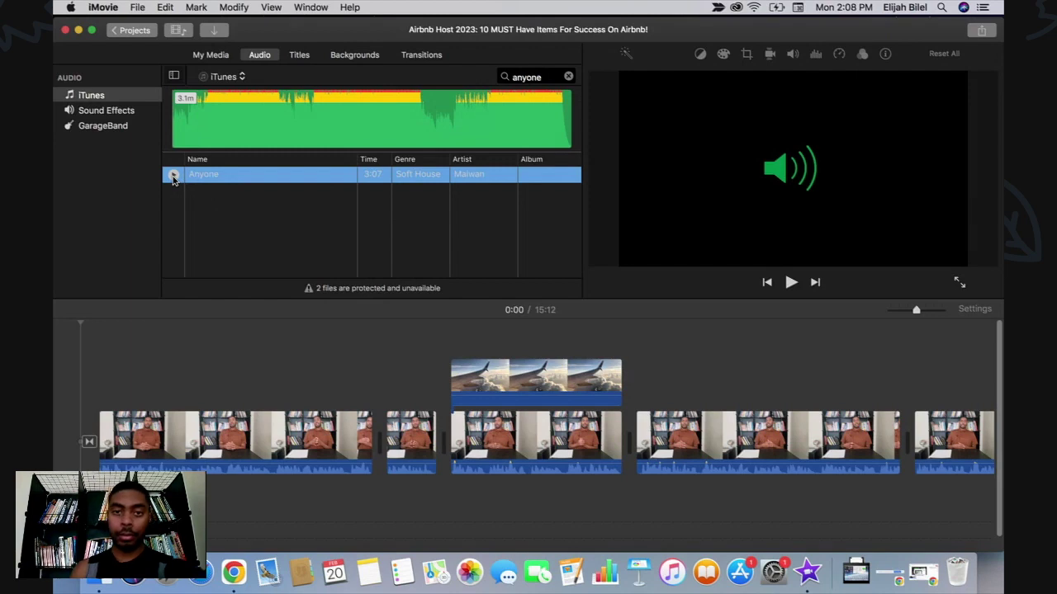
{"action": "left_click", "coordinate": [173, 176]}
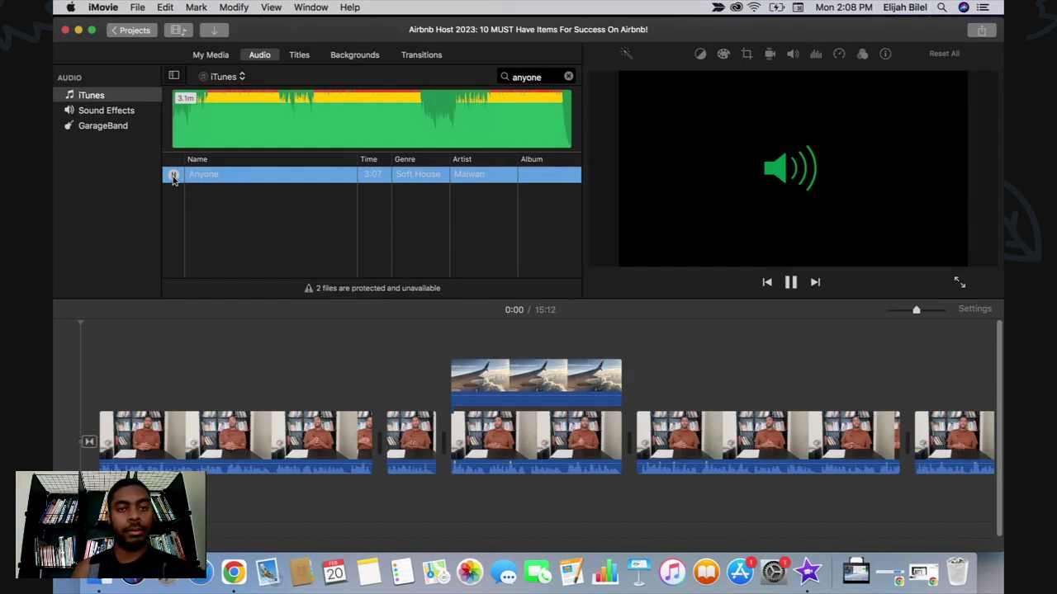
{"action": "left_click", "coordinate": [174, 175]}
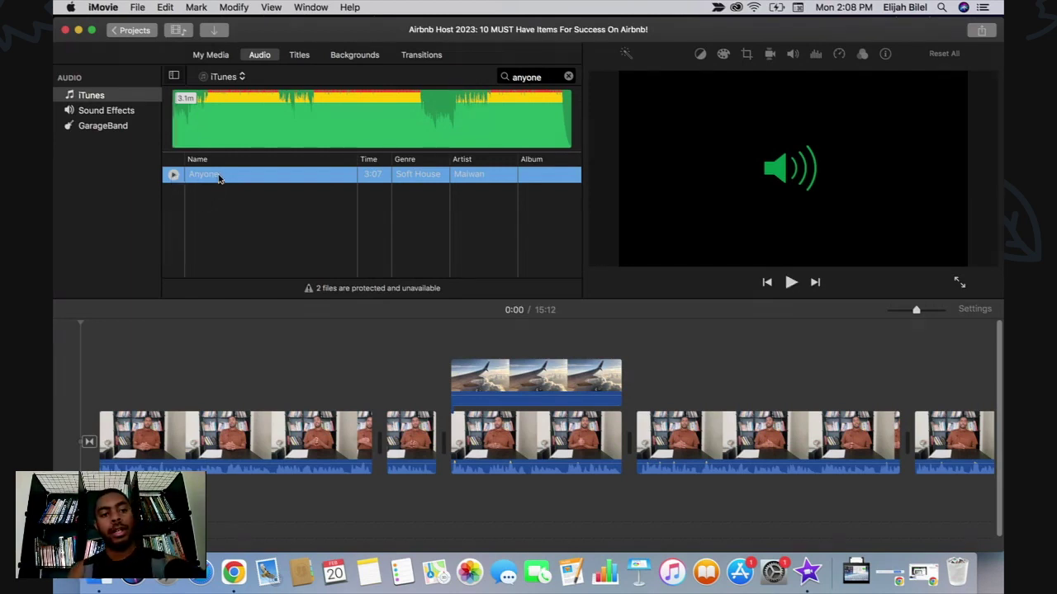
{"action": "left_click", "coordinate": [198, 247]}
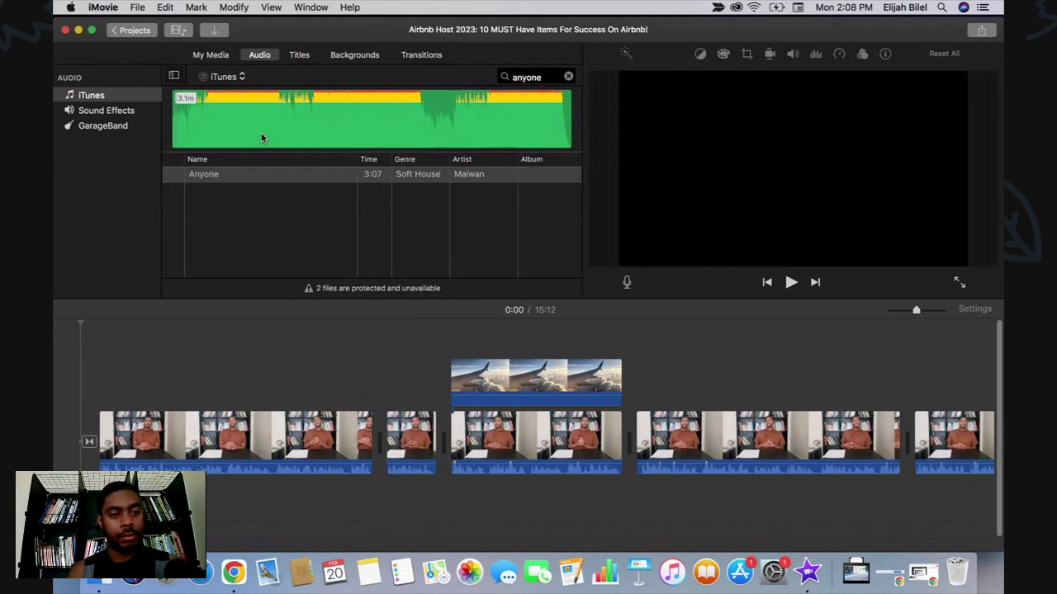
Place Anyone beneath all the video clips as background music and adjust its volume line.
{"action": "left_click_drag", "start_coordinate": [264, 136], "coordinate": [331, 504]}
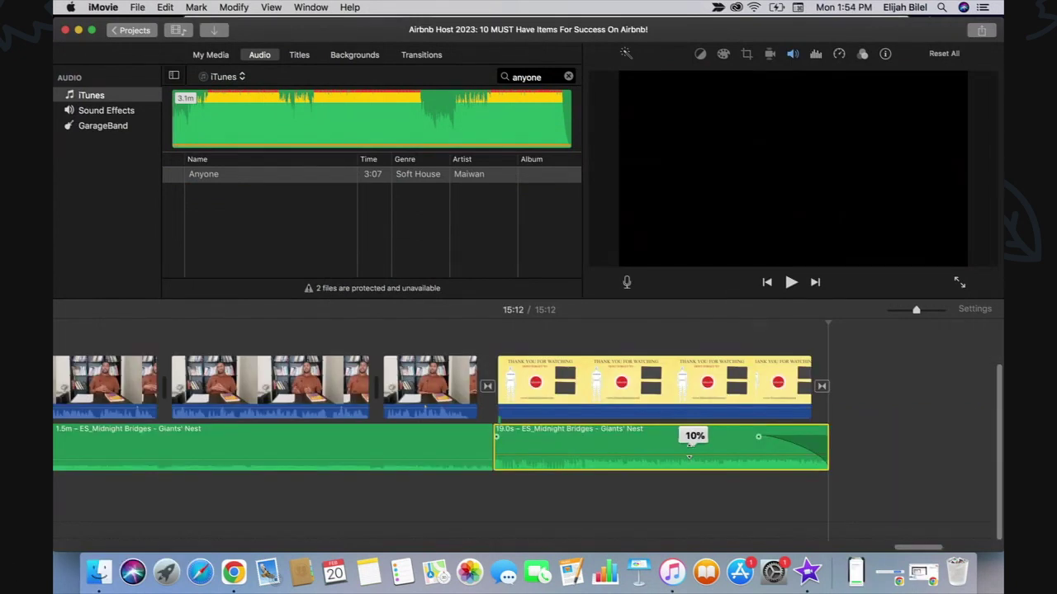
{"action": "left_click_drag", "start_coordinate": [689, 453], "coordinate": [689, 446]}
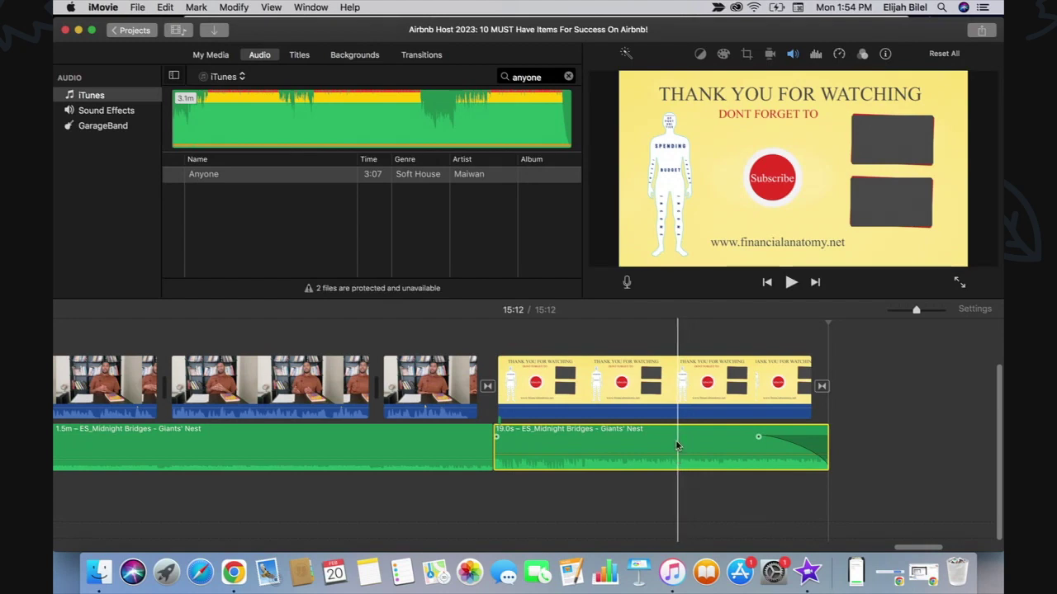
{"action": "mouse_move", "coordinate": [678, 451]}
{"action": "left_mouse_down"}
{"action": "mouse_move", "coordinate": [678, 439]}
{"action": "mouse_move", "coordinate": [678, 460]}
{"action": "mouse_move", "coordinate": [678, 452]}
{"action": "left_mouse_up"}
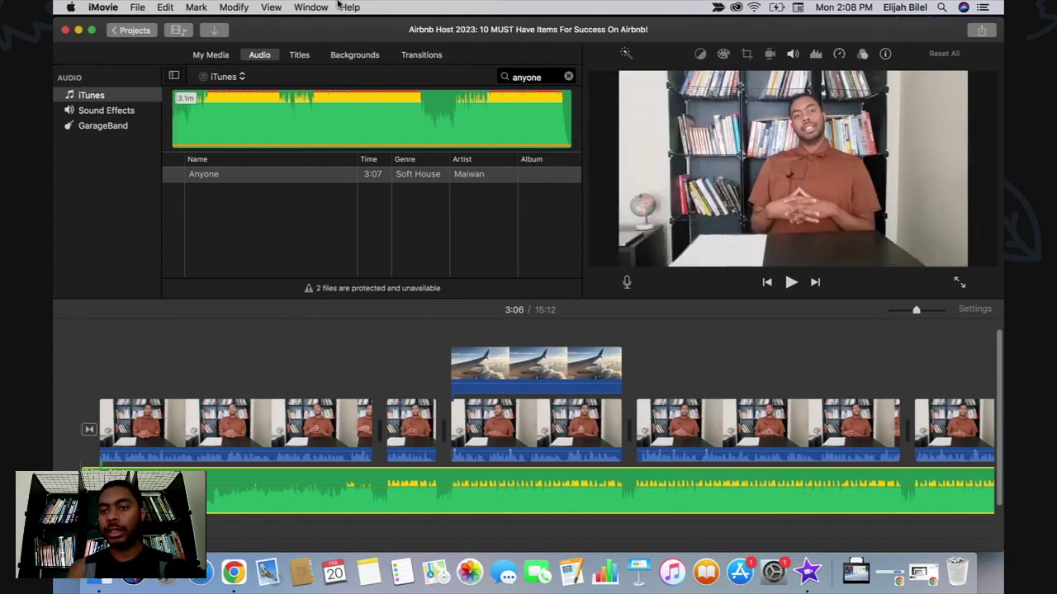
Lower the music clip's volume with the Volume slider and play the opening to check it.
{"action": "left_click", "coordinate": [793, 54]}
{"action": "left_click_drag", "start_coordinate": [717, 79], "coordinate": [687, 81]}
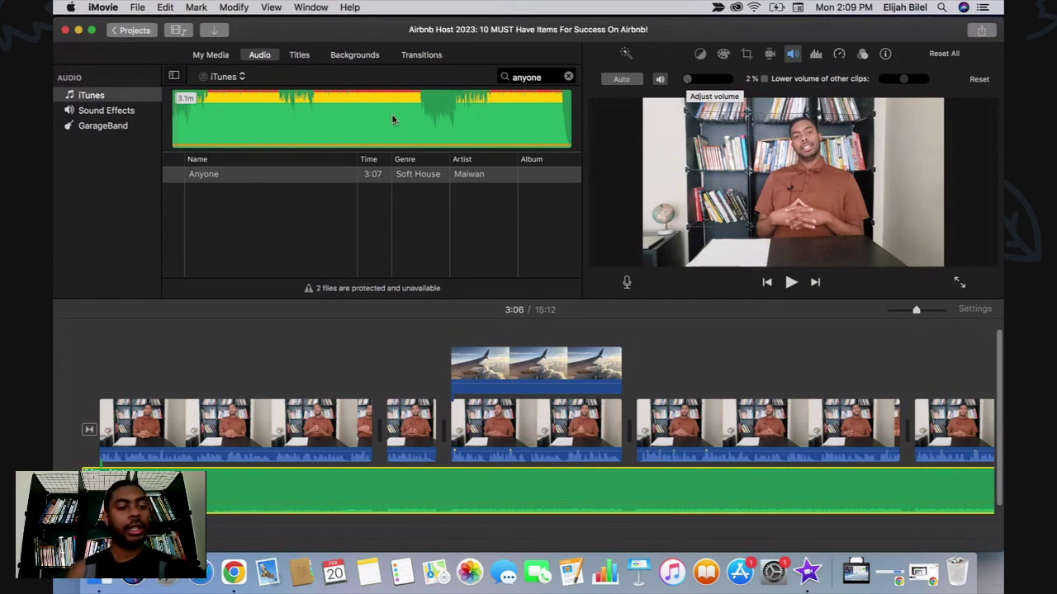
{"action": "left_click", "coordinate": [58, 363]}
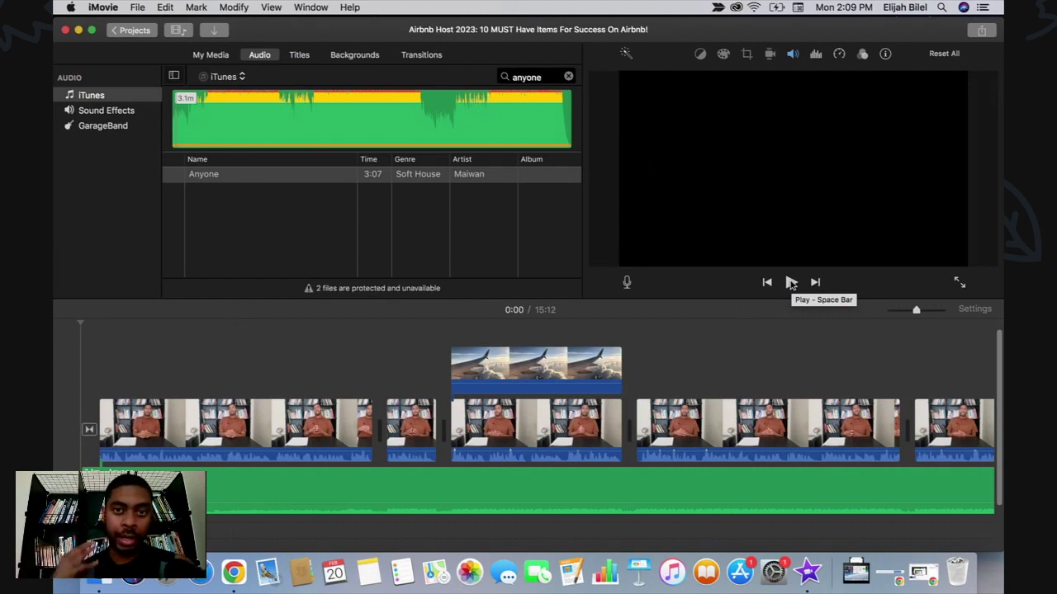
{"action": "left_click", "coordinate": [790, 284]}
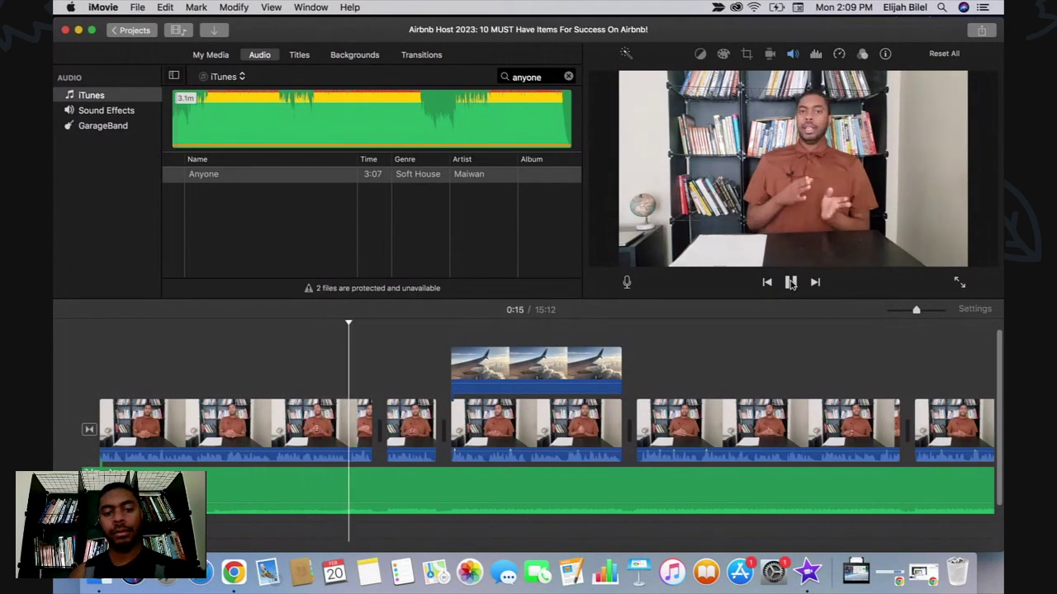
{"action": "left_click", "coordinate": [790, 282]}
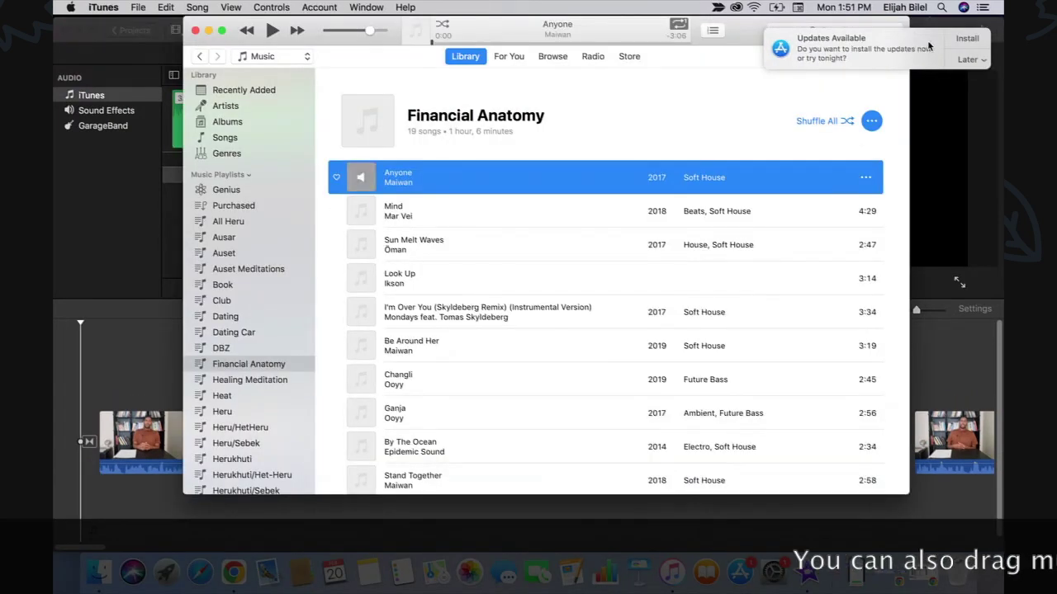
Postpone the software update until tomorrow and show all songs in iTunes.
{"action": "left_click", "coordinate": [967, 60]}
{"action": "left_click", "coordinate": [921, 121]}
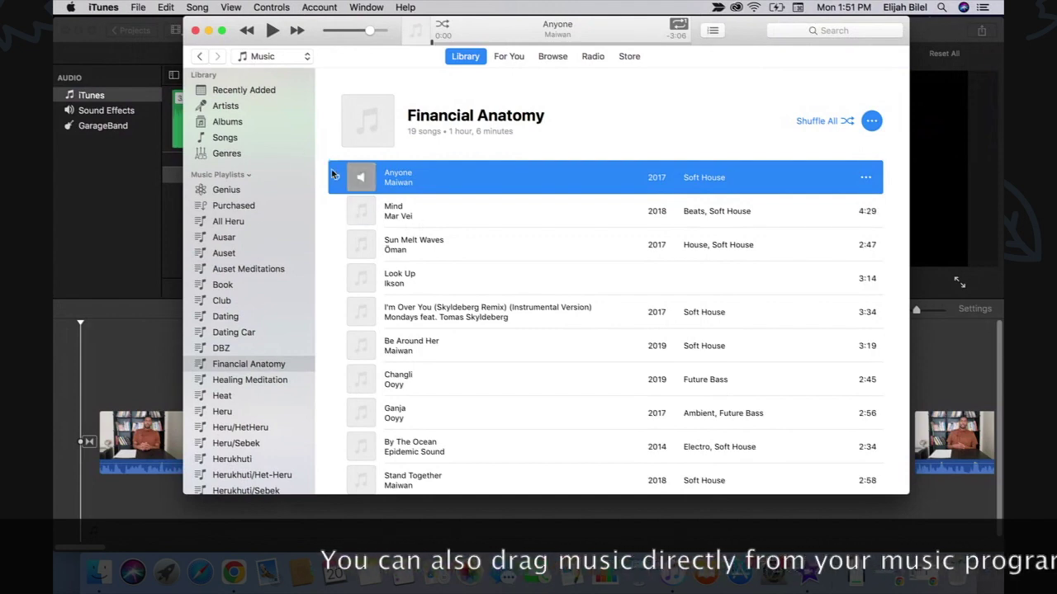
{"action": "left_click", "coordinate": [260, 134]}
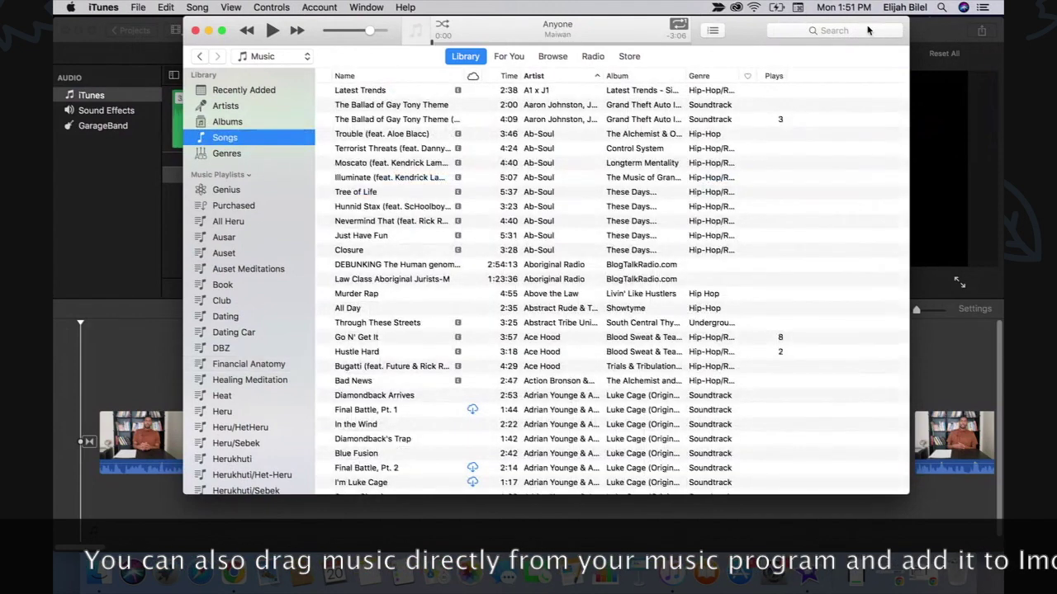
Search iTunes for 'anyone' and drag the song onto the iMovie timeline.
{"action": "left_click", "coordinate": [834, 31]}
{"action": "type", "text": "anyone"}
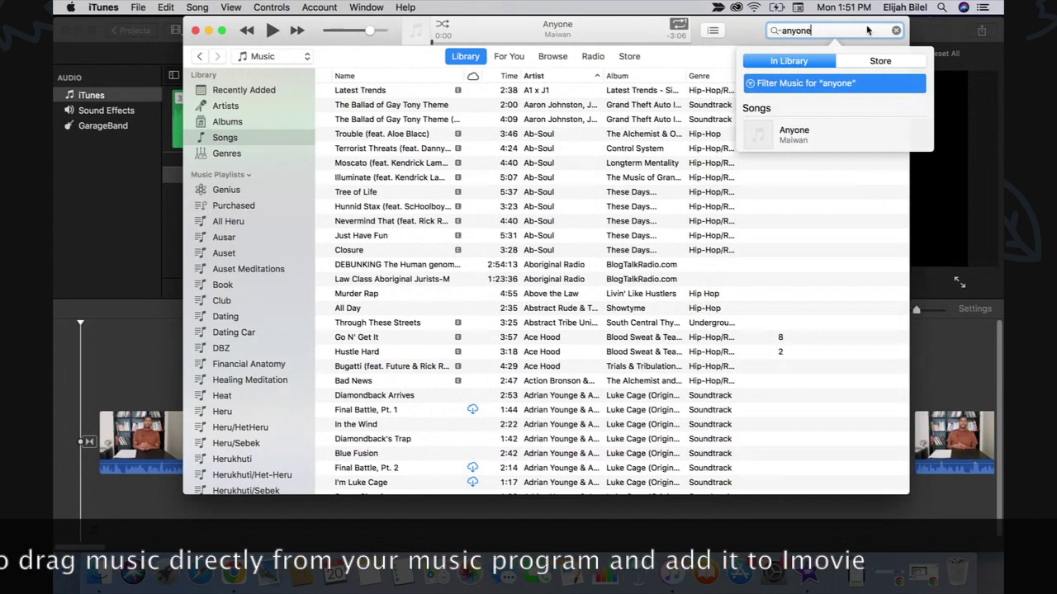
{"action": "left_click_drag", "start_coordinate": [814, 136], "coordinate": [72, 506]}
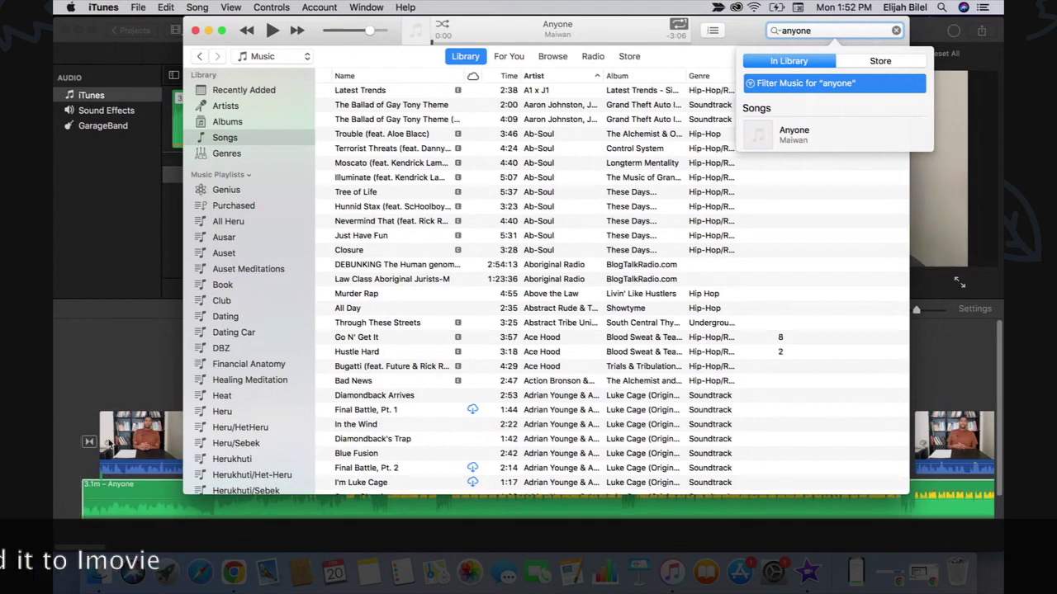
{"action": "left_click", "coordinate": [768, 340]}
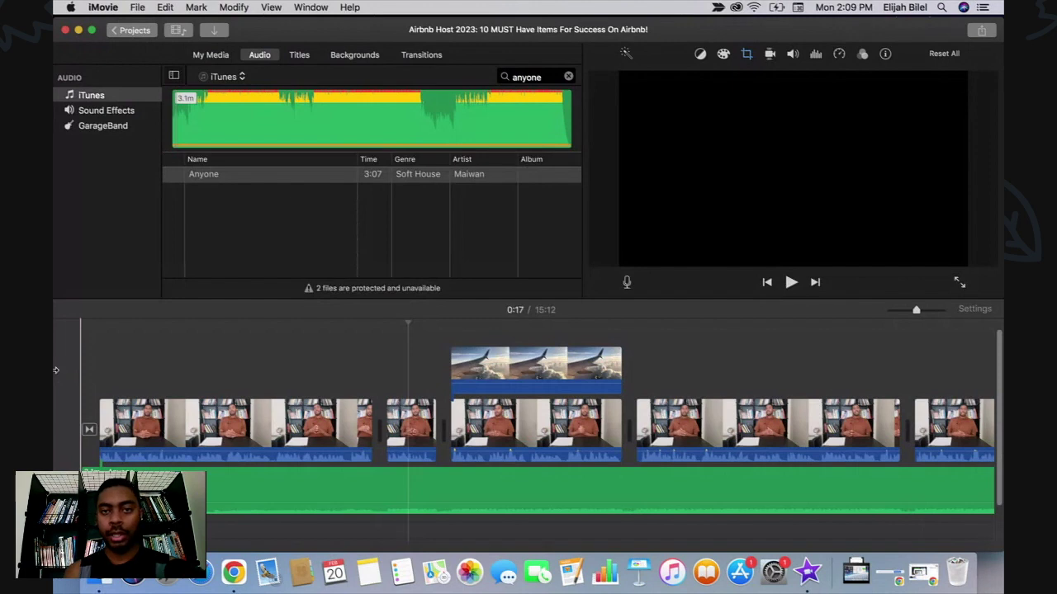
Split the music clip at 0:19, delete the first part and slide the rest to the start.
{"action": "left_click", "coordinate": [451, 484]}
{"action": "key", "text": "super+b"}
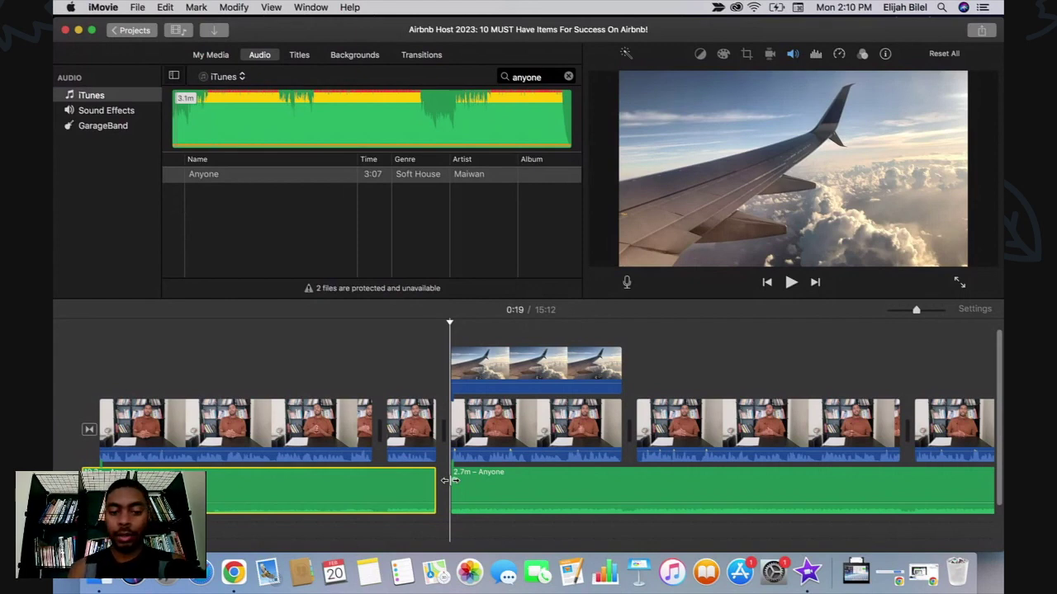
{"action": "key", "text": "Delete"}
{"action": "left_click_drag", "start_coordinate": [452, 479], "coordinate": [93, 473]}
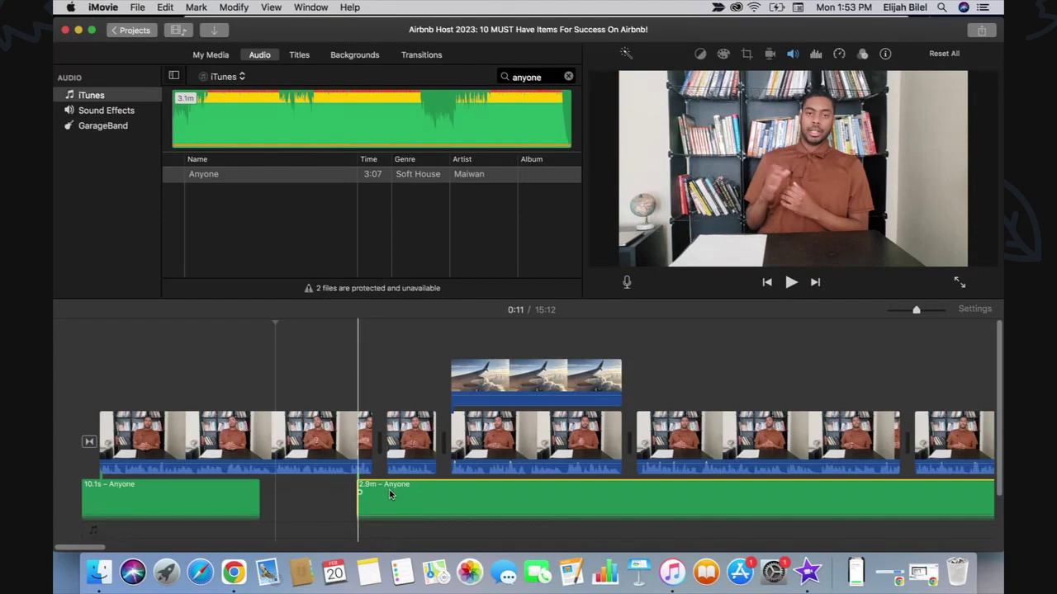
Lengthen the music's fade-in and play from 0:15 to hear it.
{"action": "left_click_drag", "start_coordinate": [360, 492], "coordinate": [591, 494]}
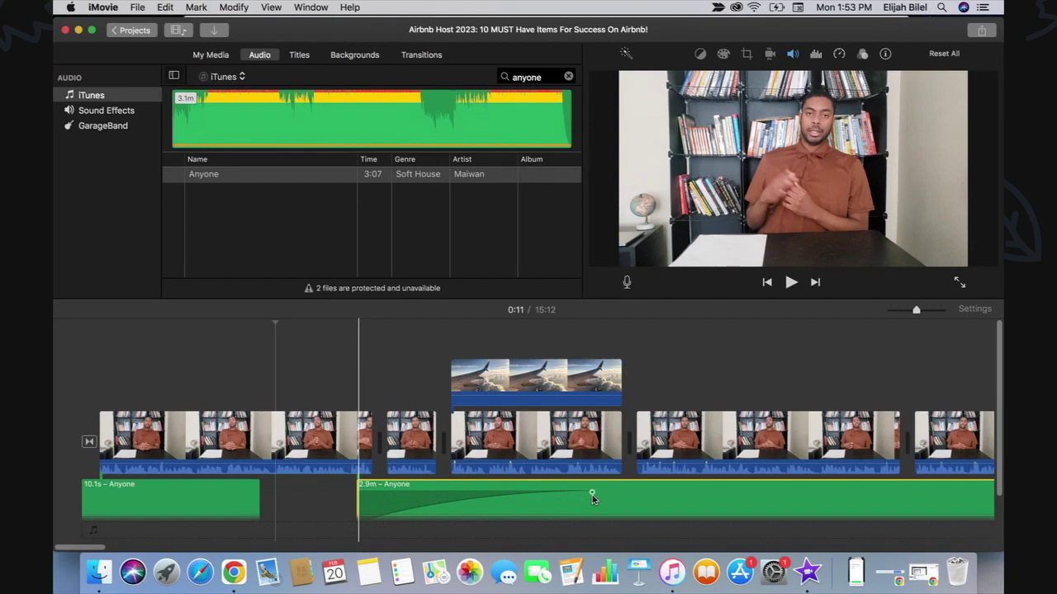
{"action": "left_click", "coordinate": [350, 343]}
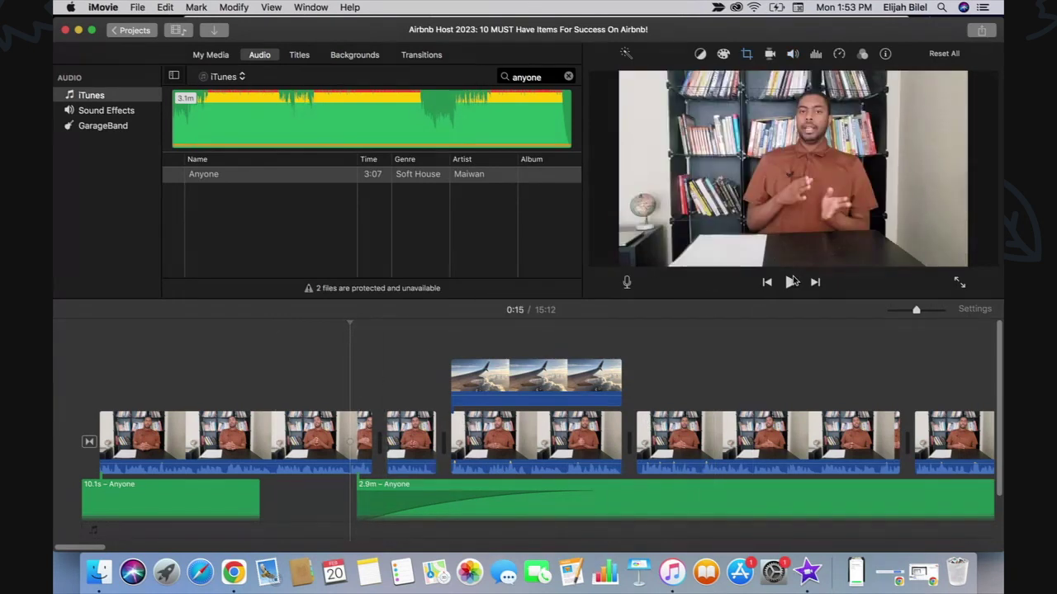
{"action": "left_click", "coordinate": [790, 282]}
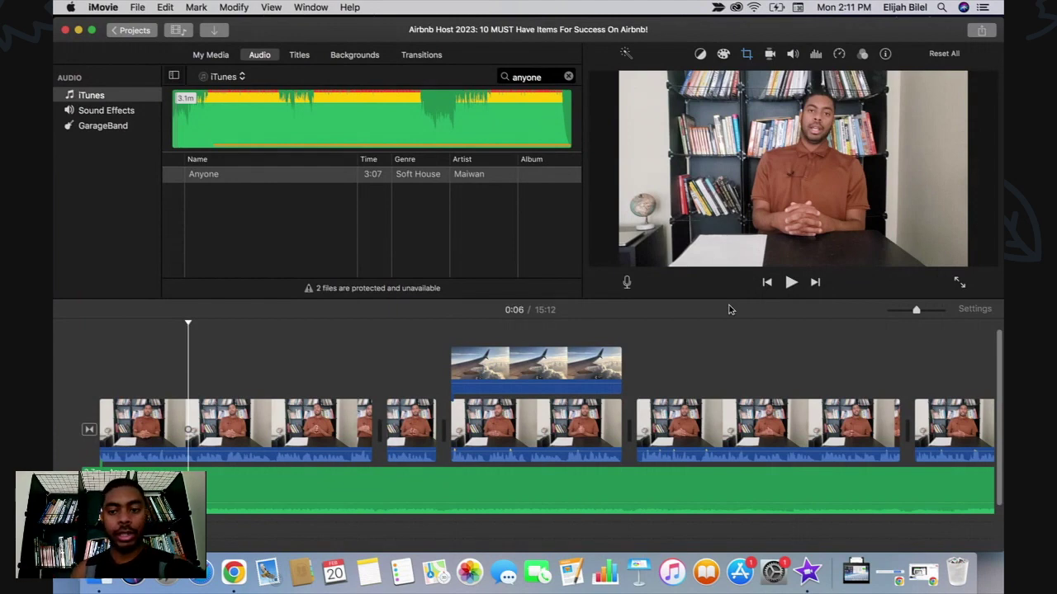
Select the Midnight Bridges clip at the project end and show its noise reduction and equalizer settings.
{"action": "key", "text": "End"}
{"action": "left_click", "coordinate": [582, 499]}
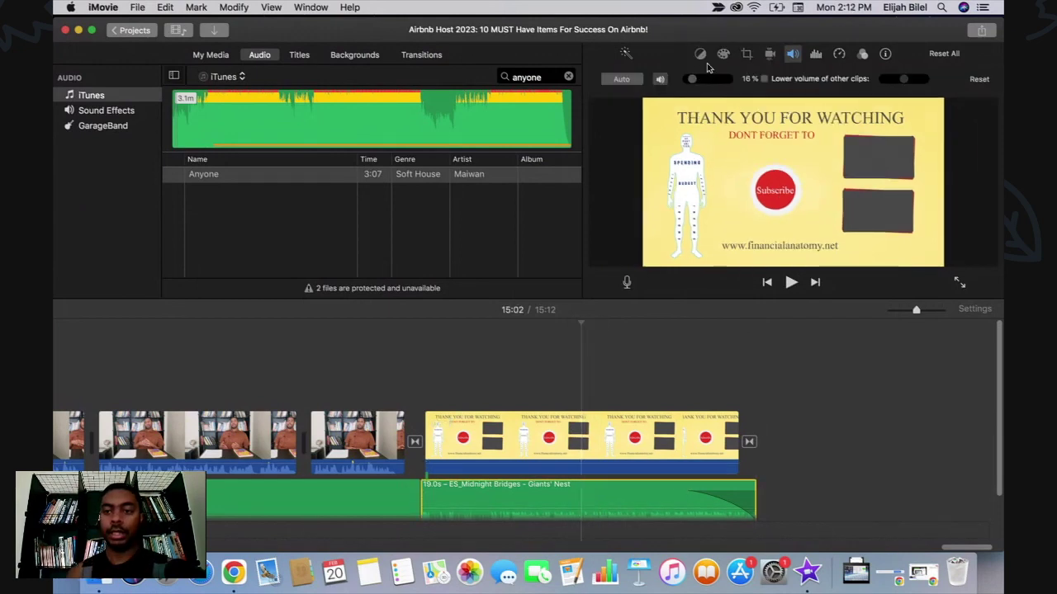
{"action": "left_click", "coordinate": [816, 55]}
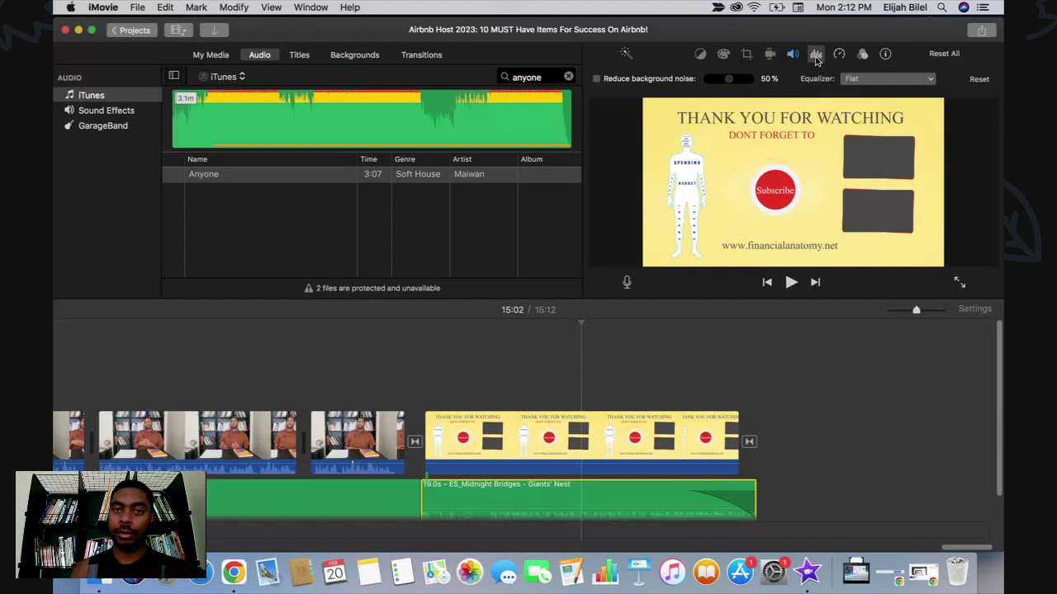
Toggle Reduce background noise on and back off, then list the equalizer presets.
{"action": "left_click", "coordinate": [597, 80]}
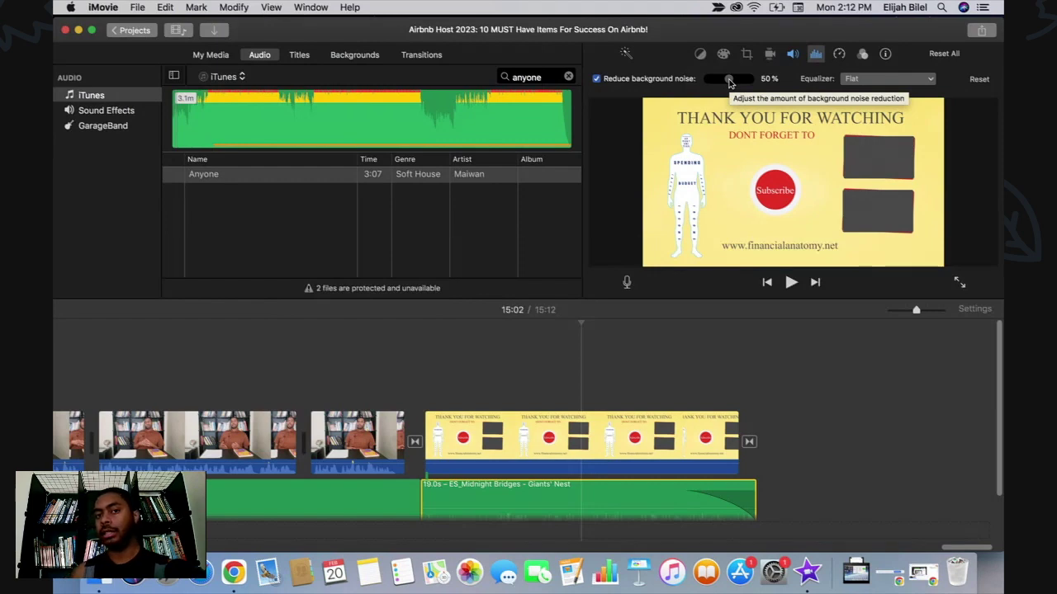
{"action": "left_click", "coordinate": [596, 78]}
{"action": "left_click", "coordinate": [860, 80]}
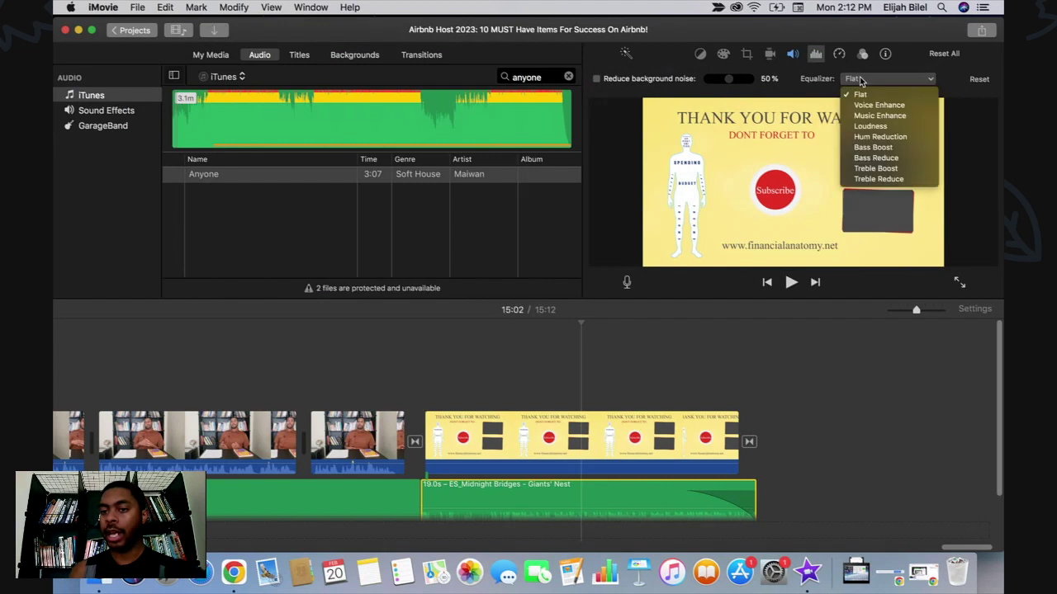